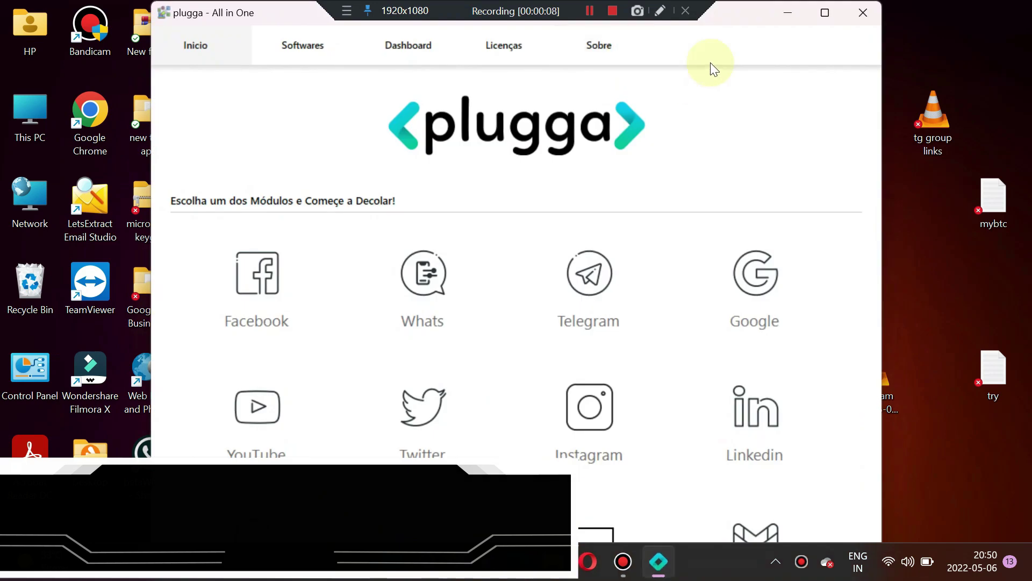
Step: Maximize Plugga and open the YouTube software collection to reach YouTube Hunter
left_click(826, 11)
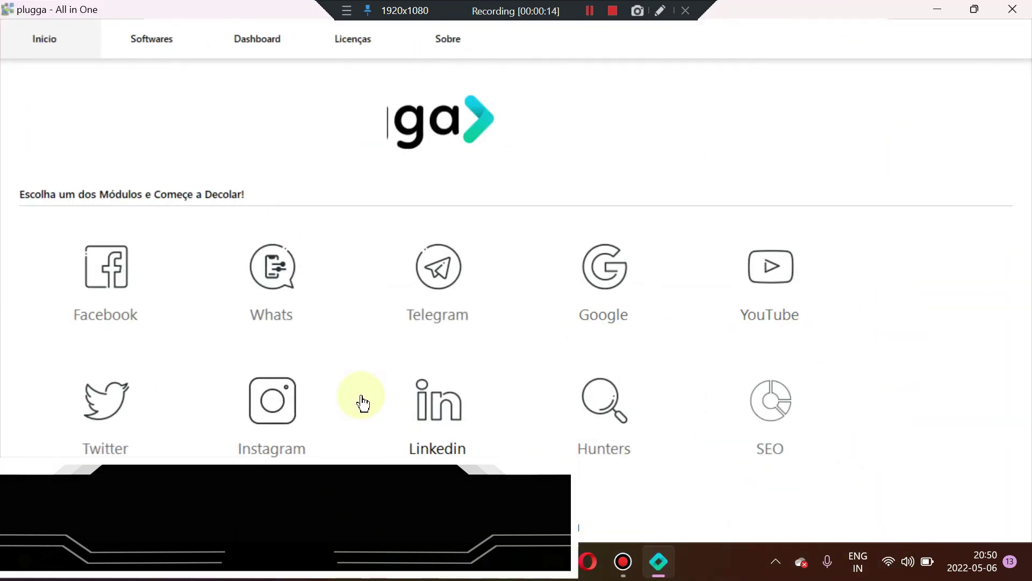
left_click(780, 283)
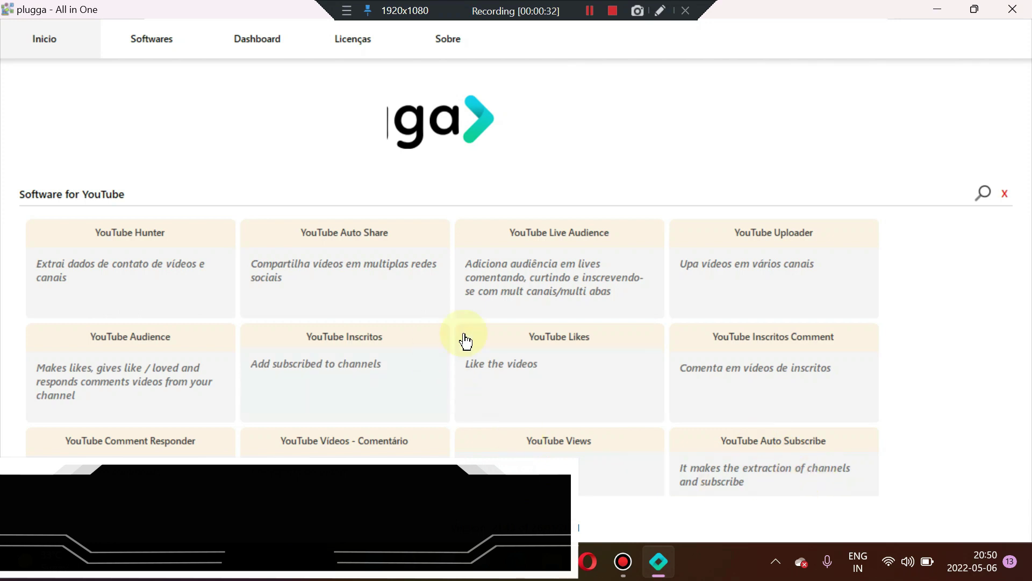
Step: Run YouTube Hunter in the dashboard and clear its 453 previously saved channels
left_click(142, 234)
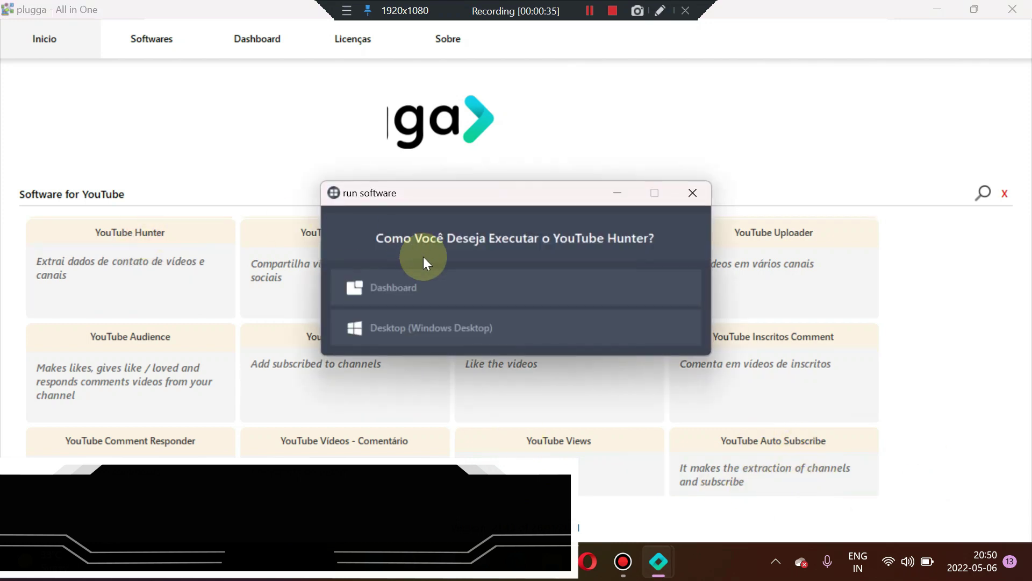
left_click(429, 281)
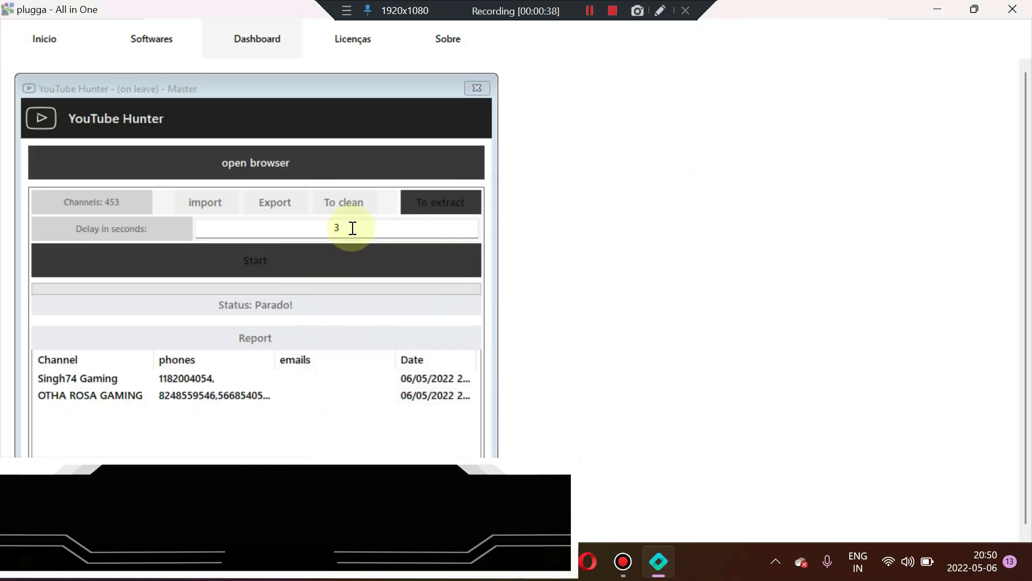
left_click(358, 200)
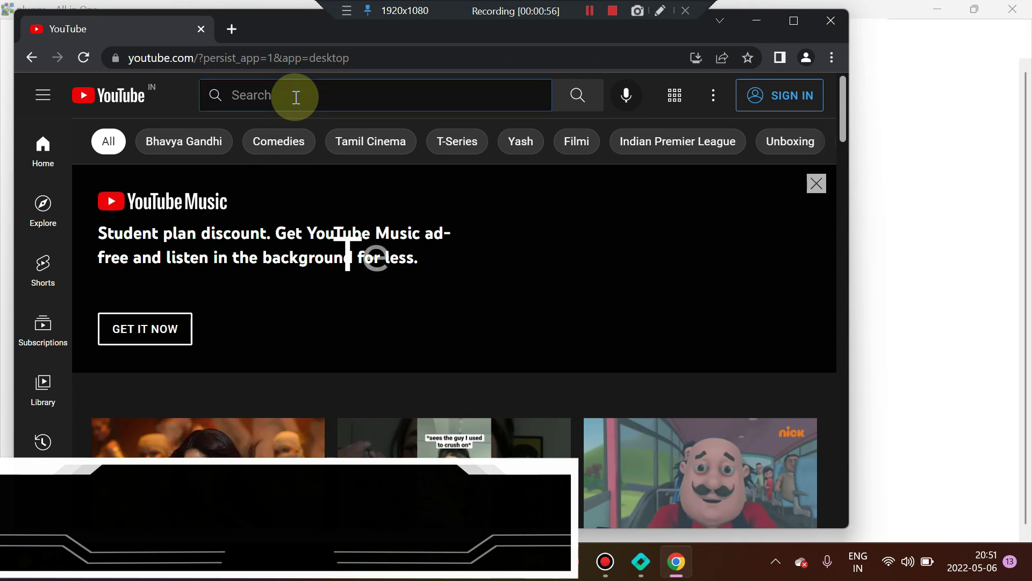
type("gam,")
Step: Search YouTube for 'gaming', filter results to Channel, and return to YouTube Hunter
key("BackSpace")
type("ing")
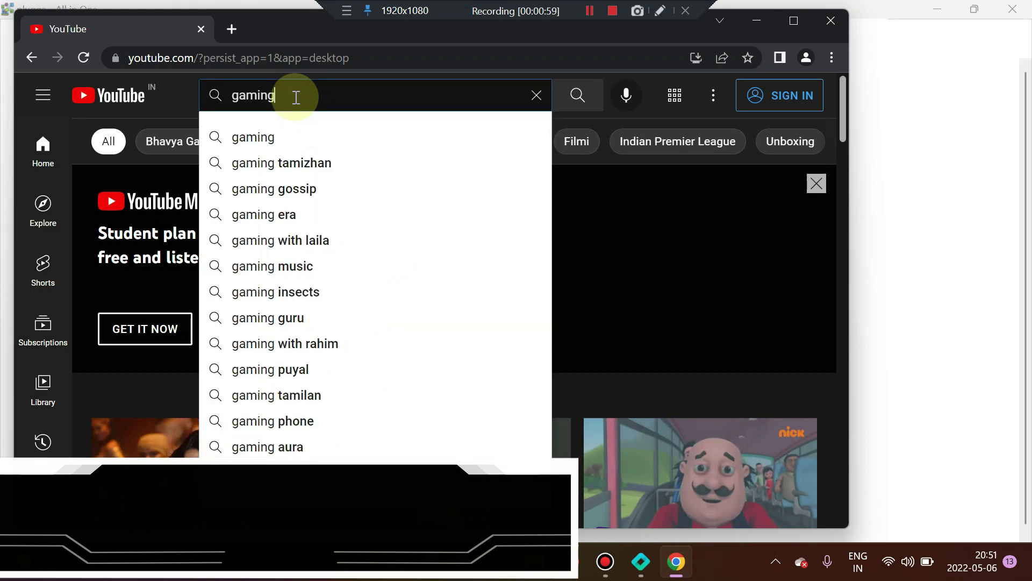
left_click(577, 95)
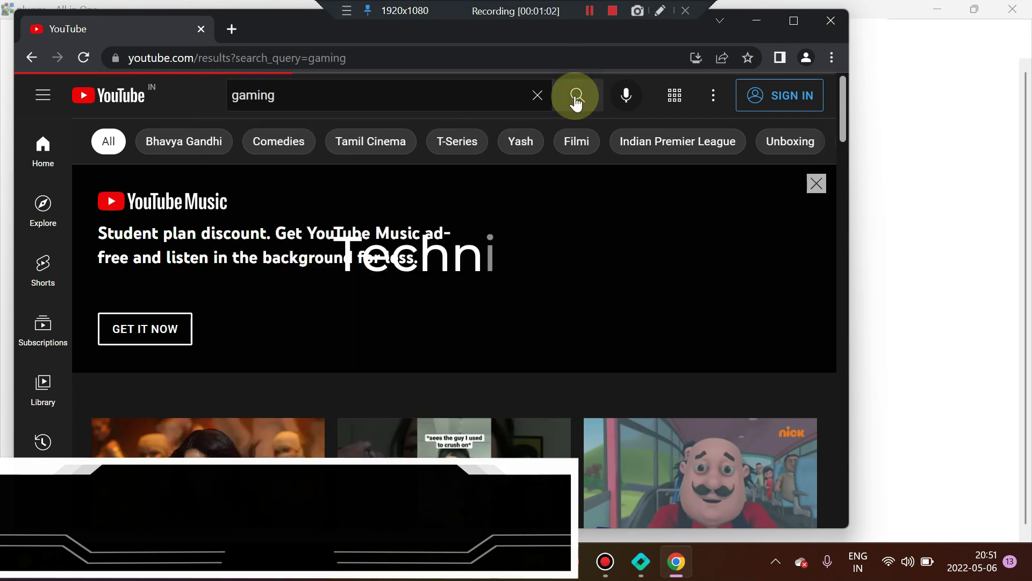
left_click(133, 145)
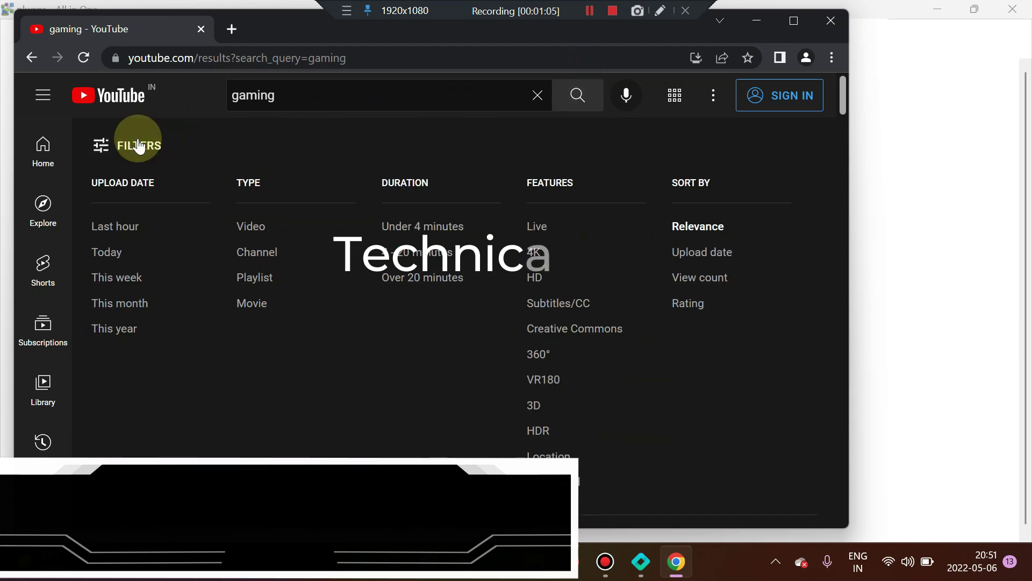
left_click(246, 253)
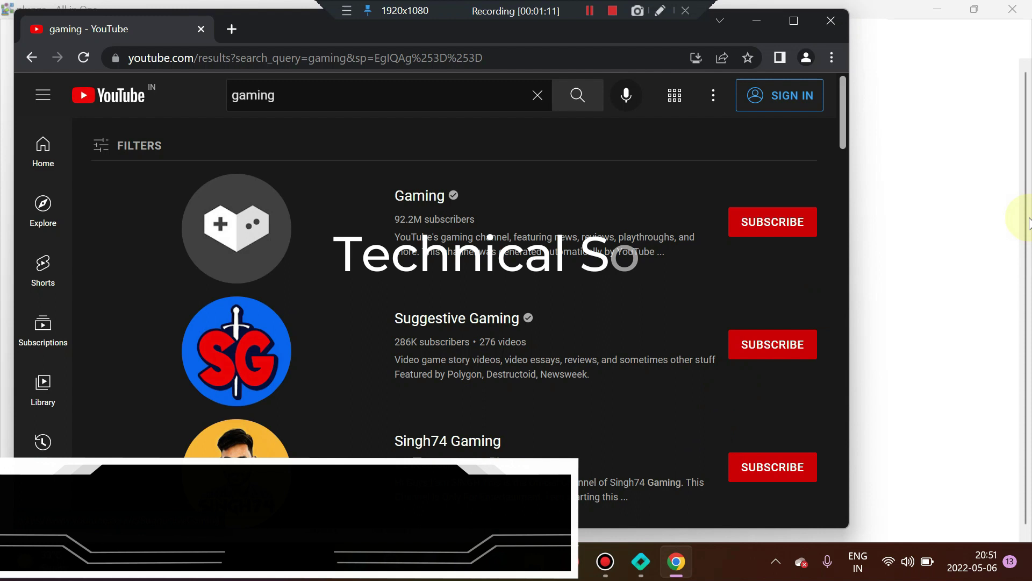
left_click(958, 241)
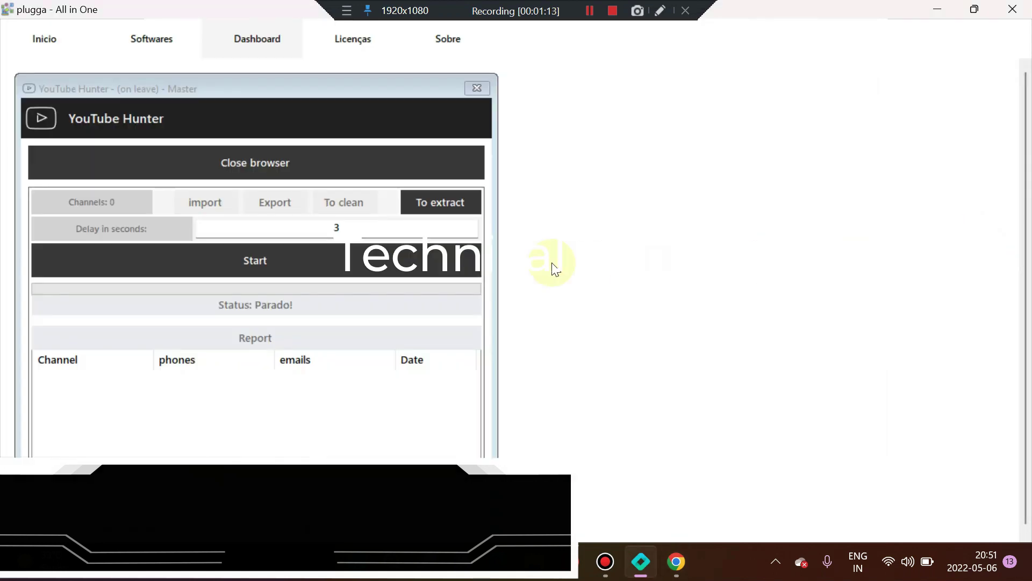
Step: Collect channels from the gaming results, checking the browser, and stop at 469 channels
left_click(448, 202)
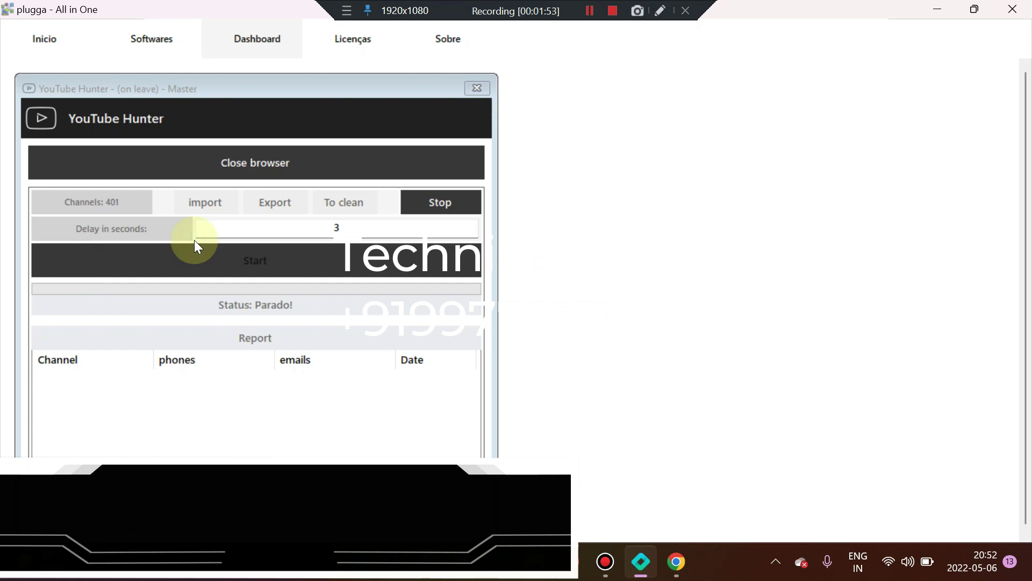
left_click(677, 564)
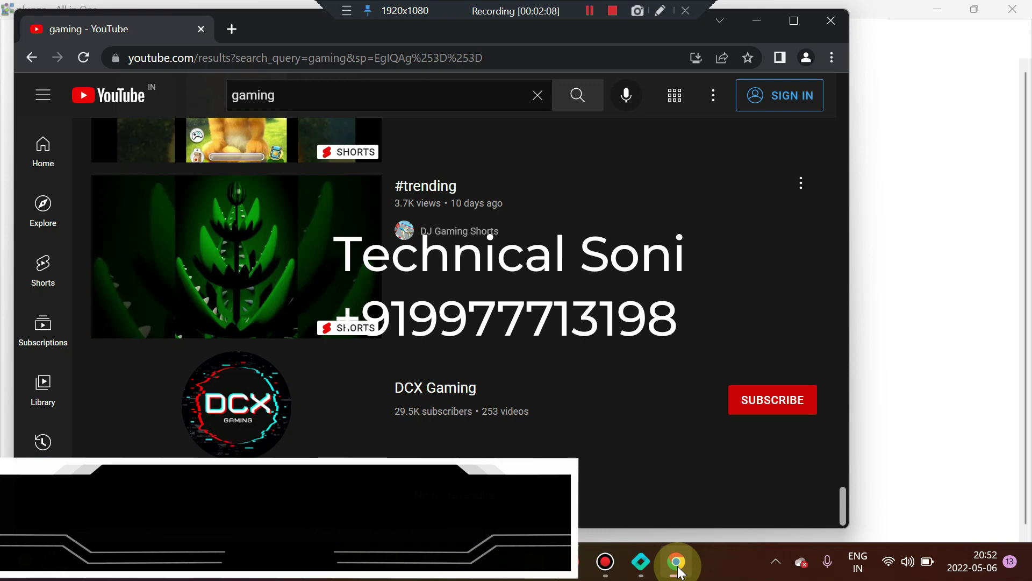
left_click(917, 440)
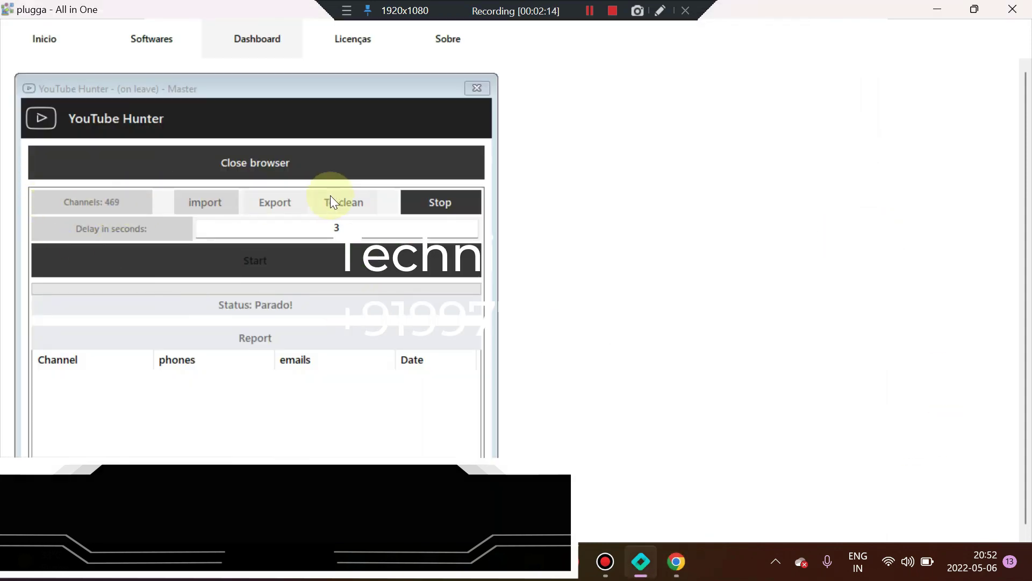
left_click(430, 202)
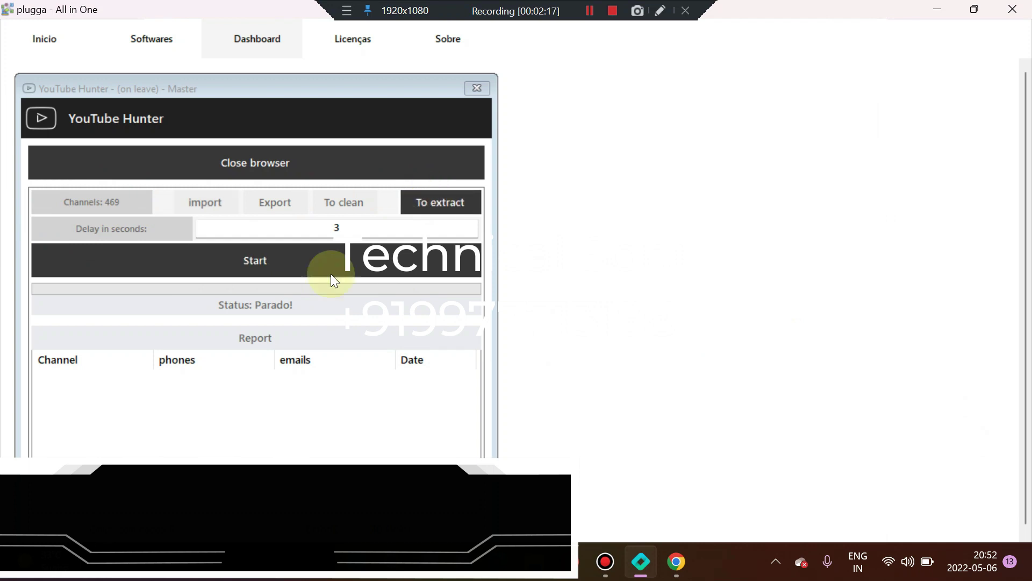
Step: Start extracting phone numbers and emails from the collected channels
left_click(243, 260)
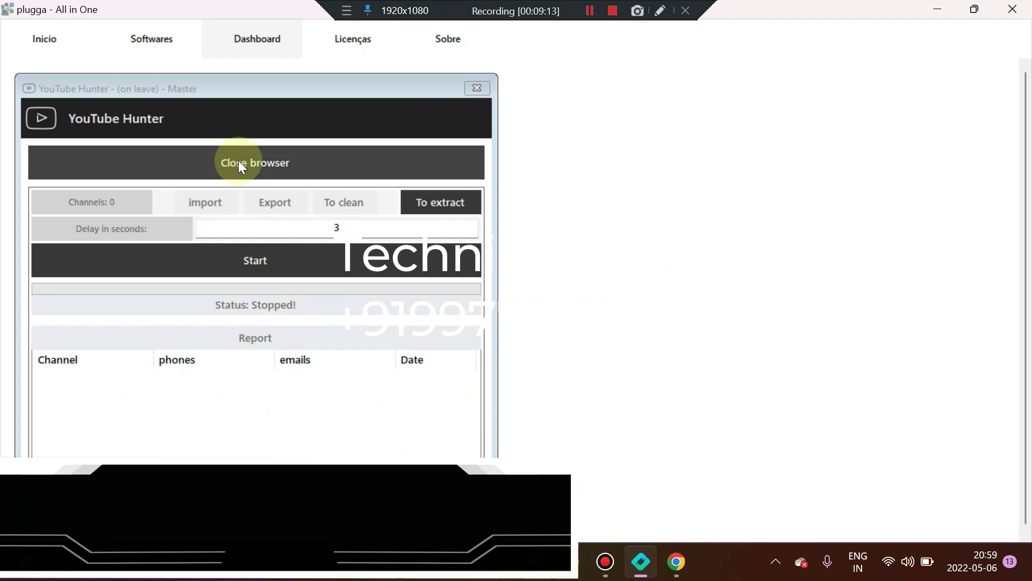
Step: Replace the search with '1xbet', filter results to Channel, and return to YouTube Hunter
left_click(676, 561)
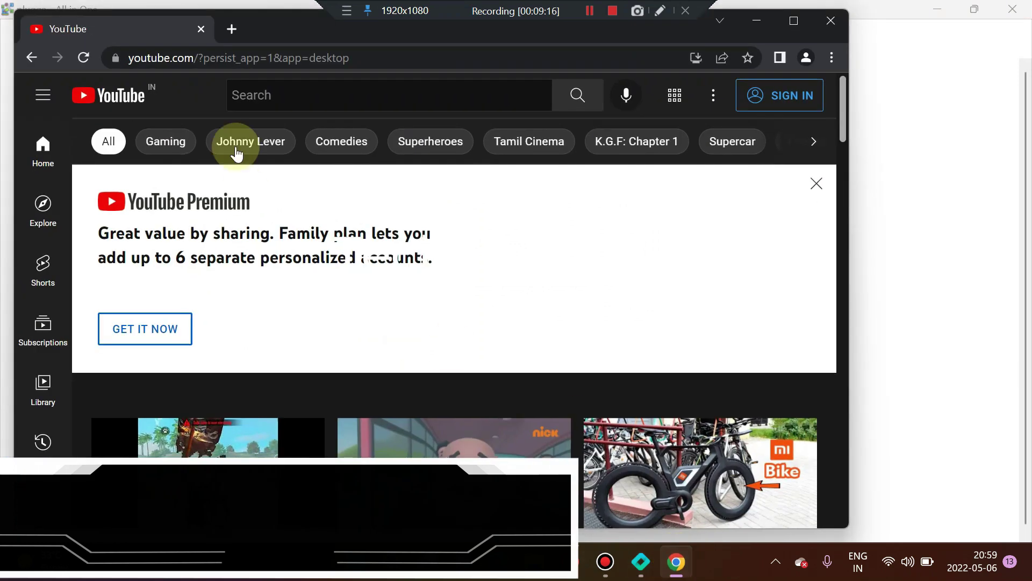
left_click(282, 97)
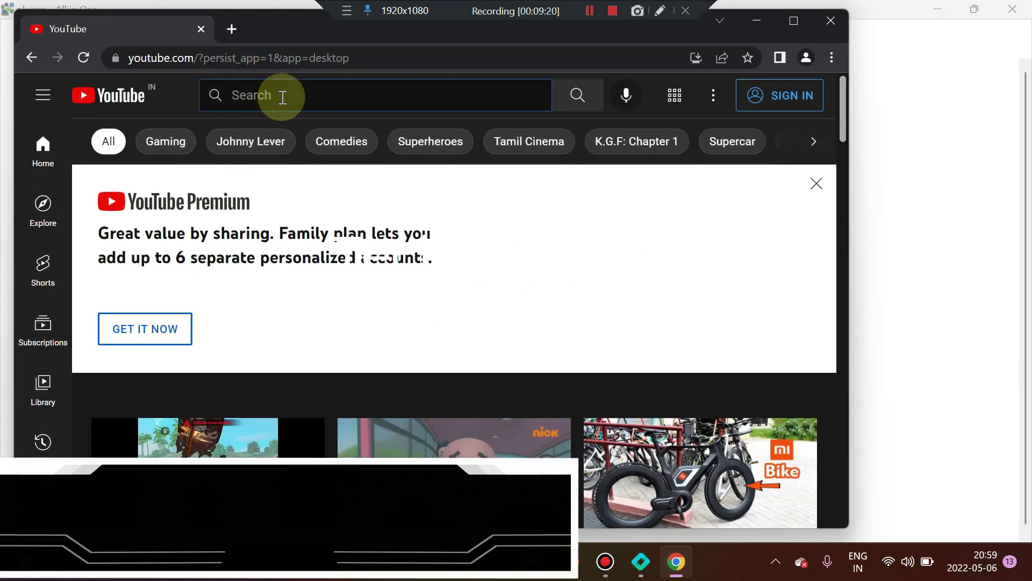
type("digita")
key("BackSpace")
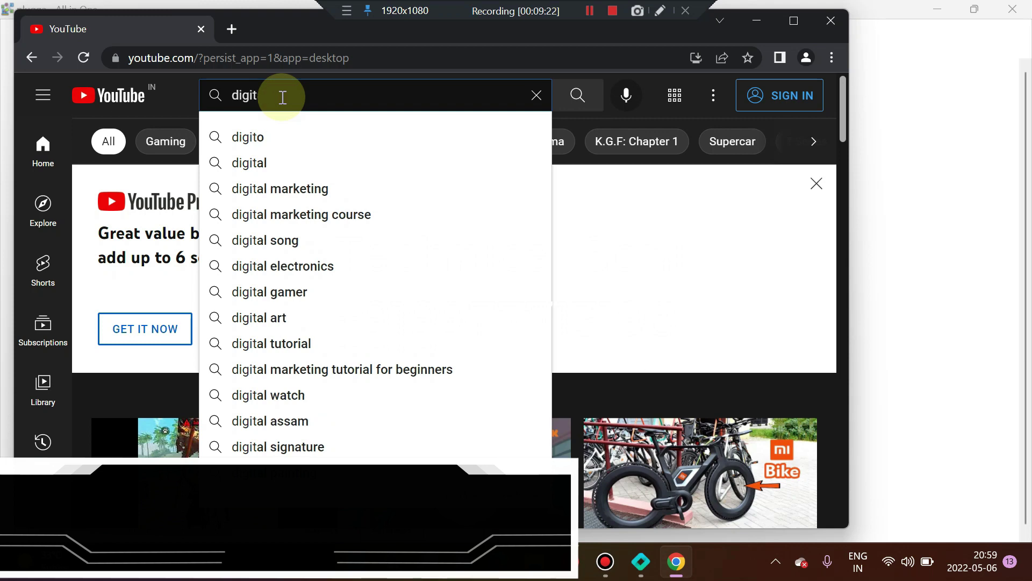
key("BackSpace")
key("BackSpace")
key("BackSpace")
type("1x")
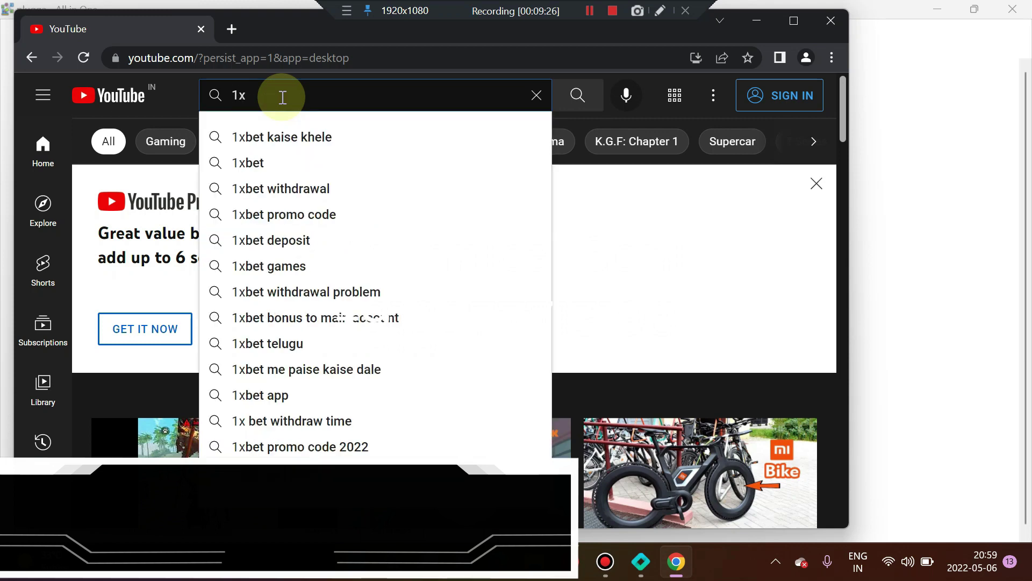
type("bet")
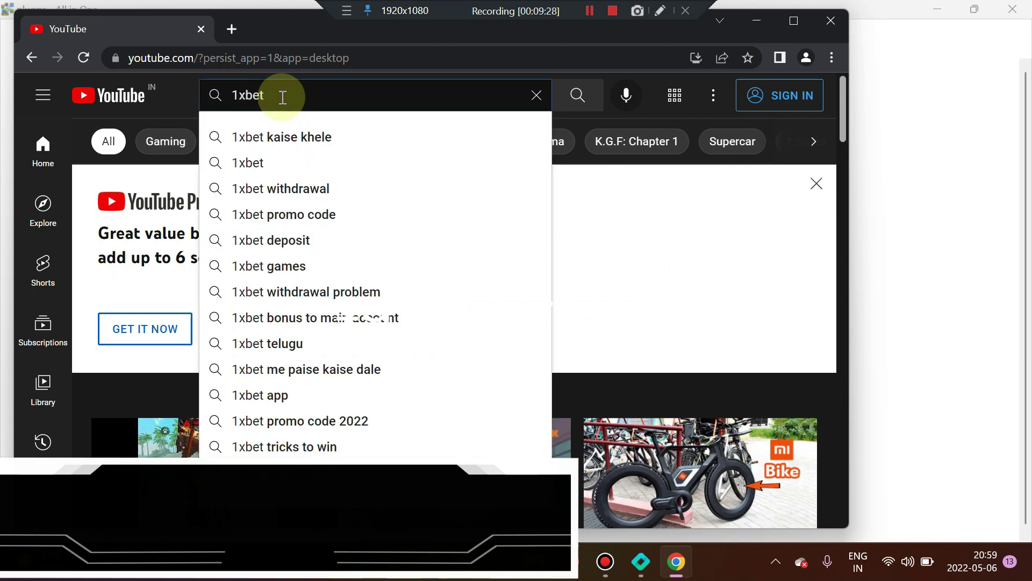
left_click(589, 96)
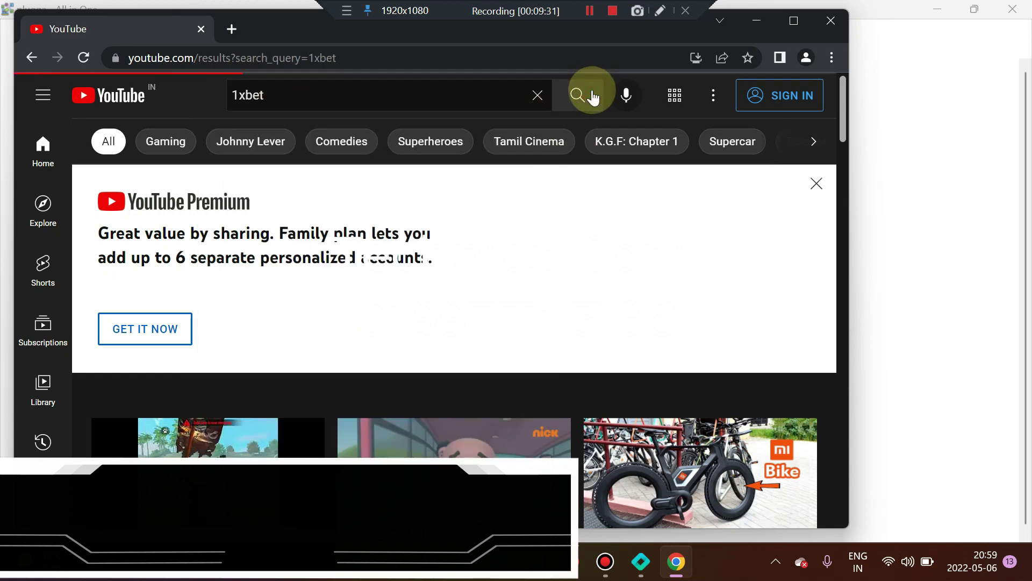
left_click(136, 145)
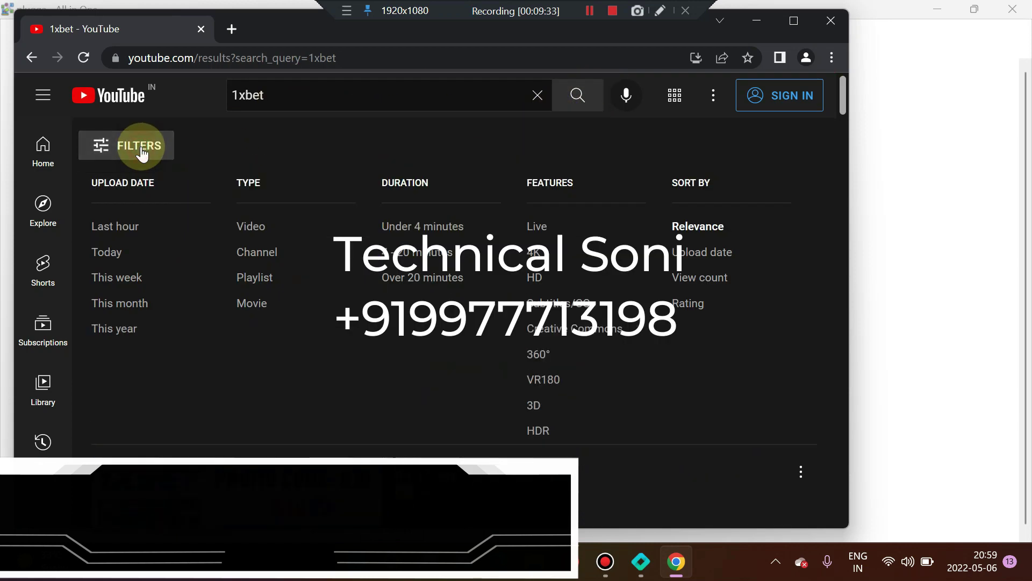
left_click(270, 260)
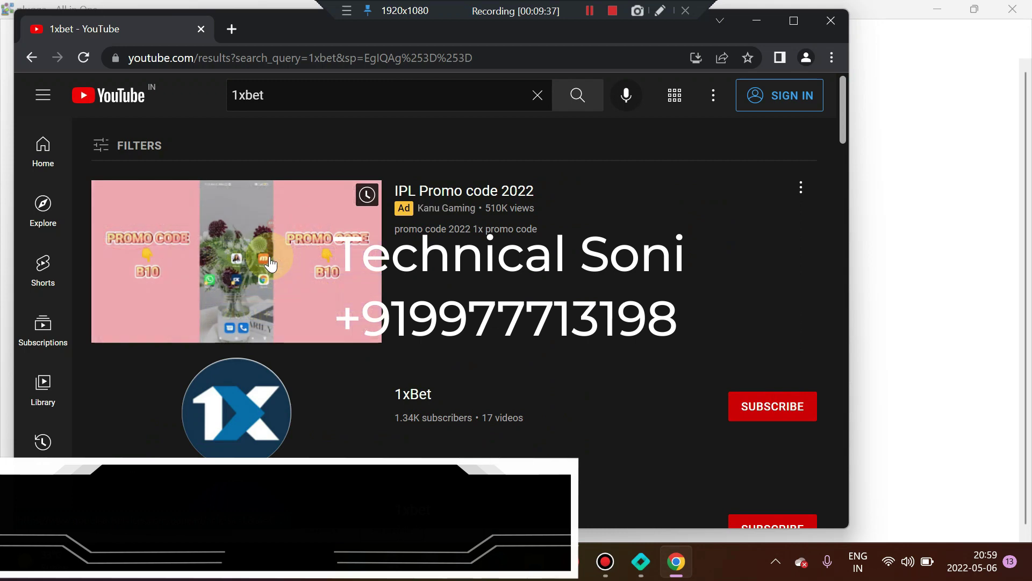
scroll(311, 236, "down", 5)
scroll(311, 236, "up", 5)
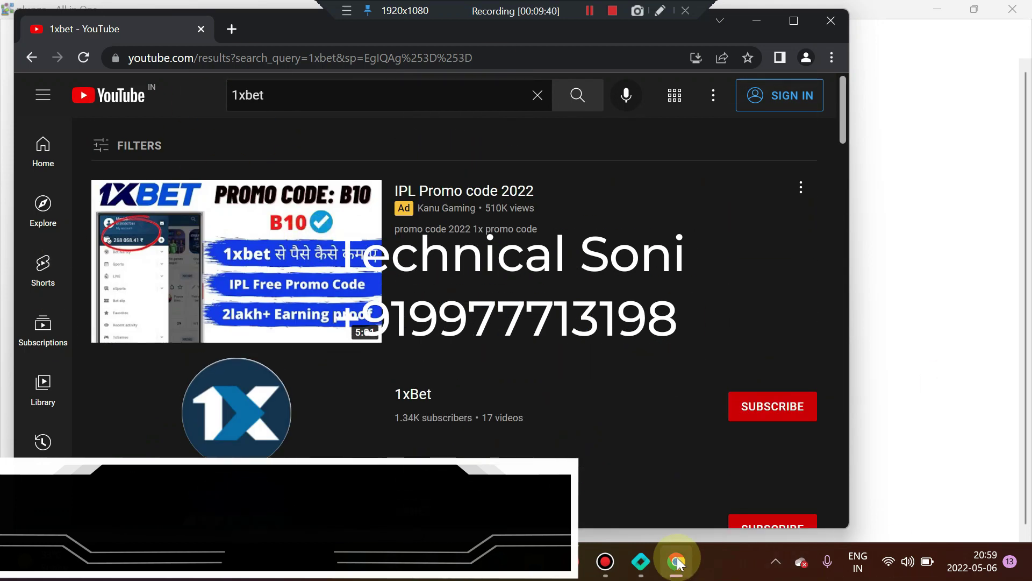
left_click(642, 562)
Step: Collect channels from the 1xbet results, viewing them in the browser, and stop at 485
left_click(426, 203)
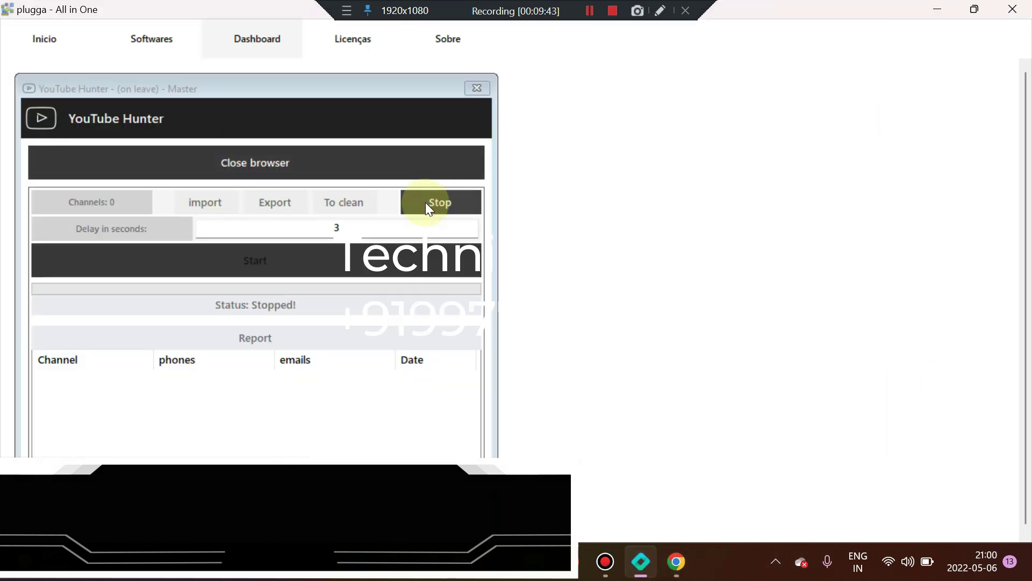
left_click(676, 563)
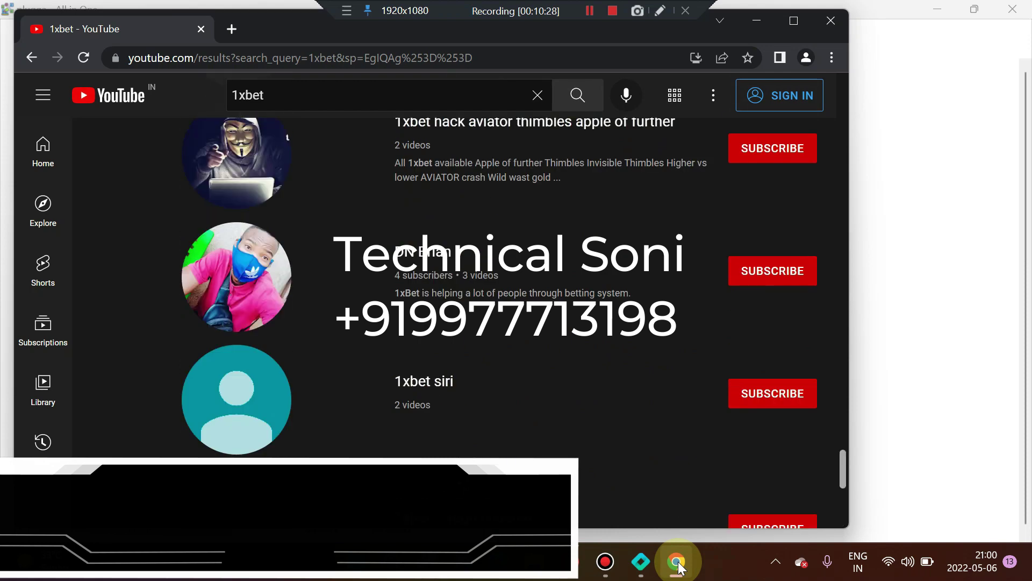
left_click(972, 408)
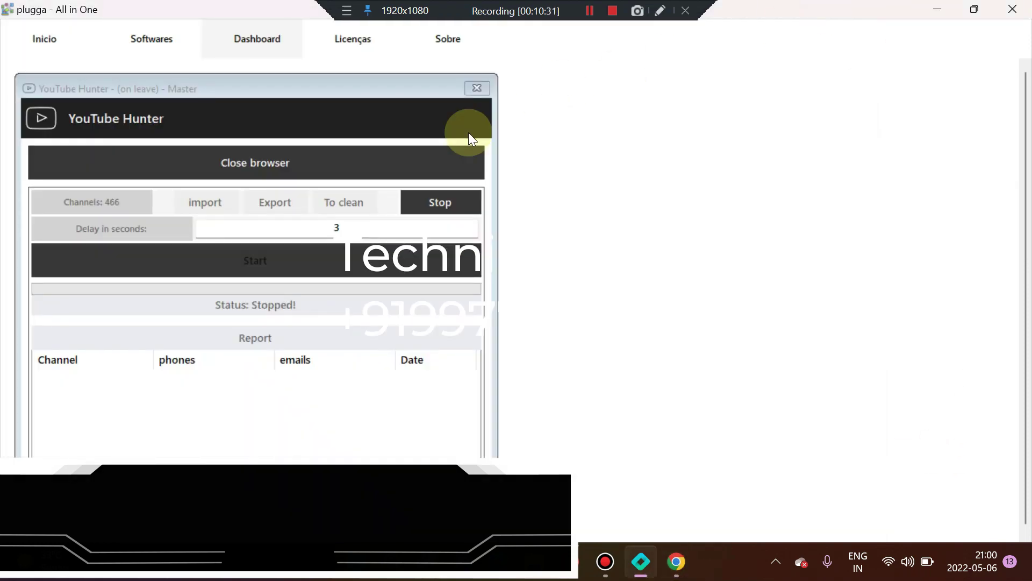
left_click(442, 204)
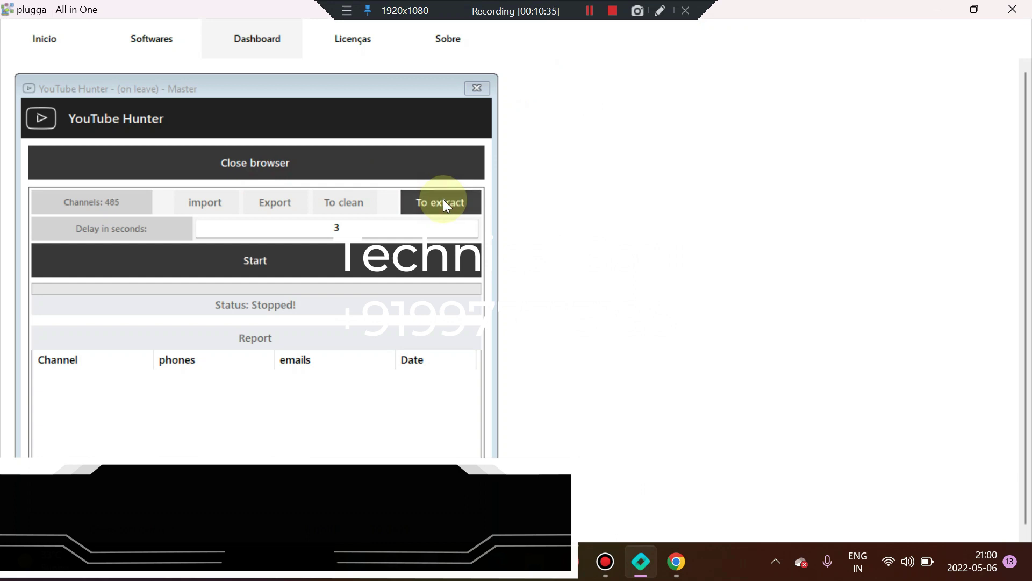
Step: Start contact extraction, briefly view the 1xbet channel page, then watch the report
left_click(292, 258)
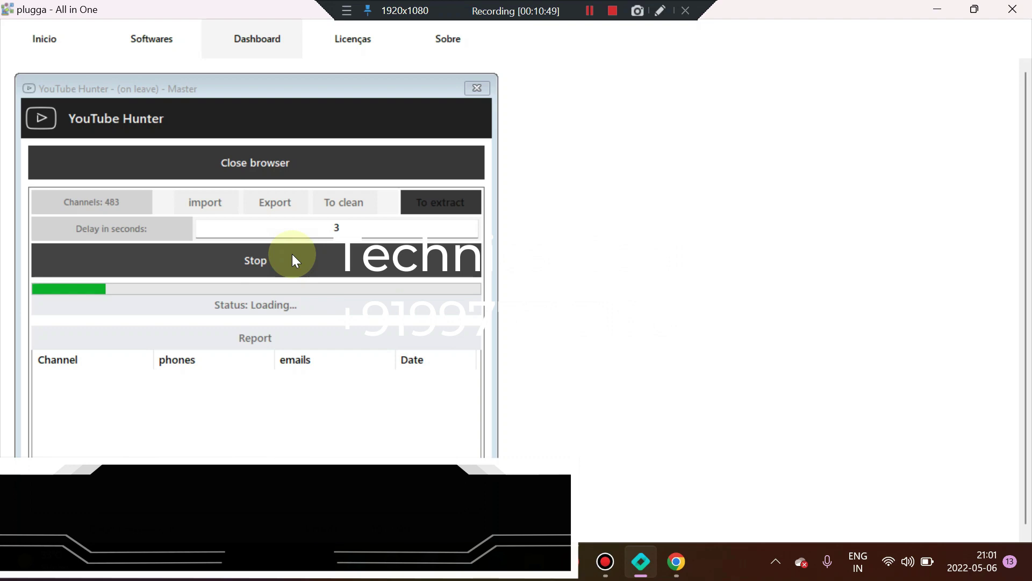
left_click(678, 563)
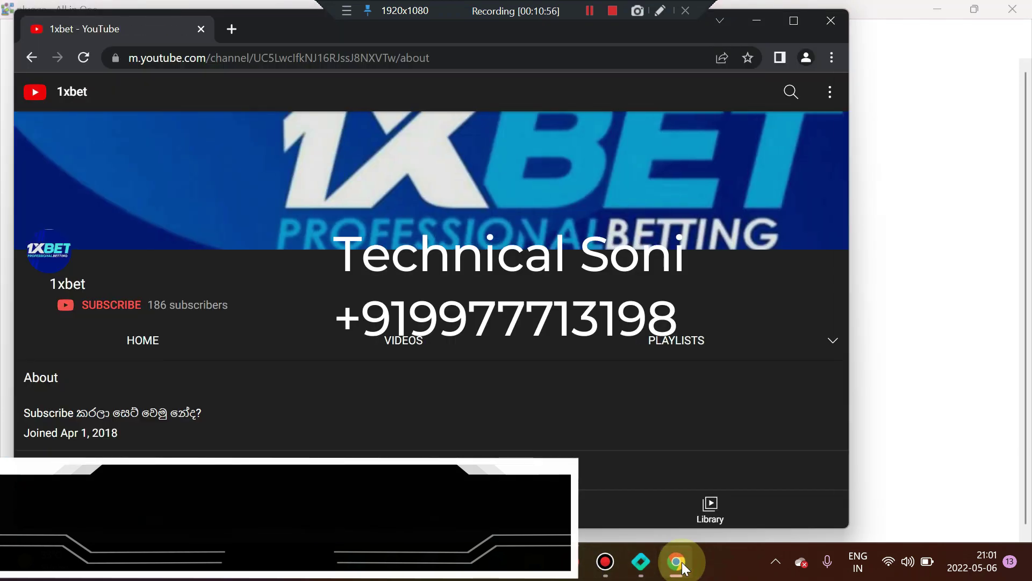
left_click(678, 563)
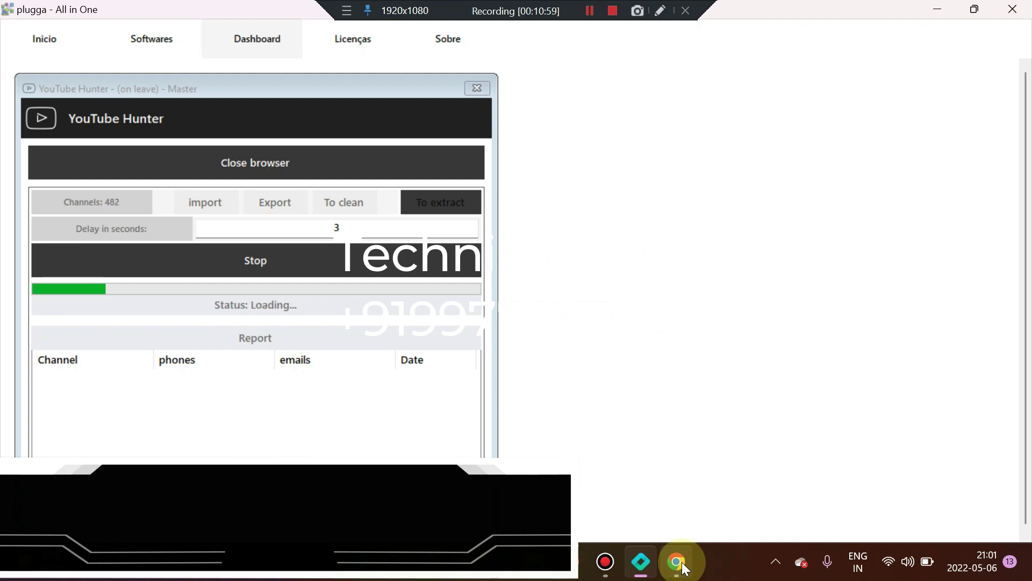